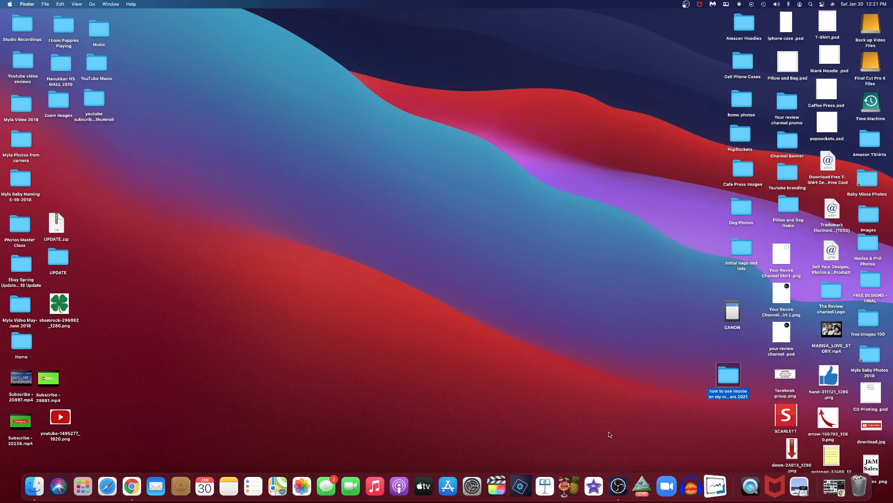
# - Switch to iMovie and create a new movie project
pyautogui.click(599, 484)
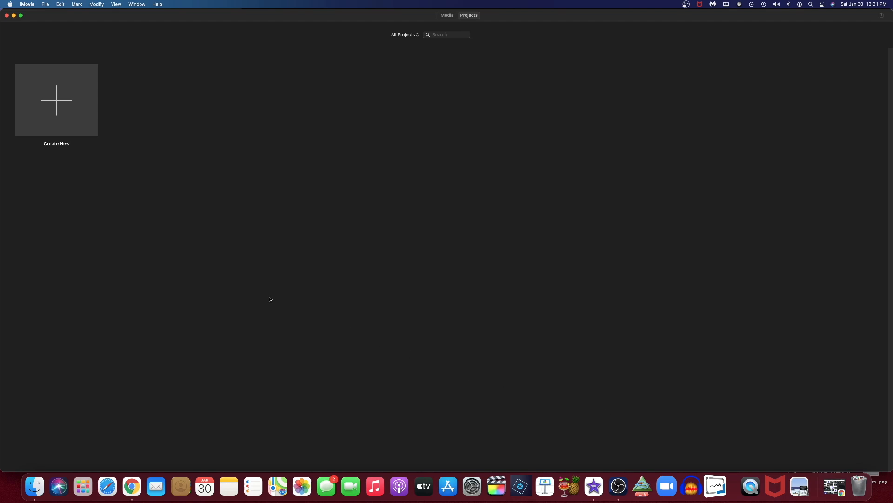
pyautogui.click(62, 94)
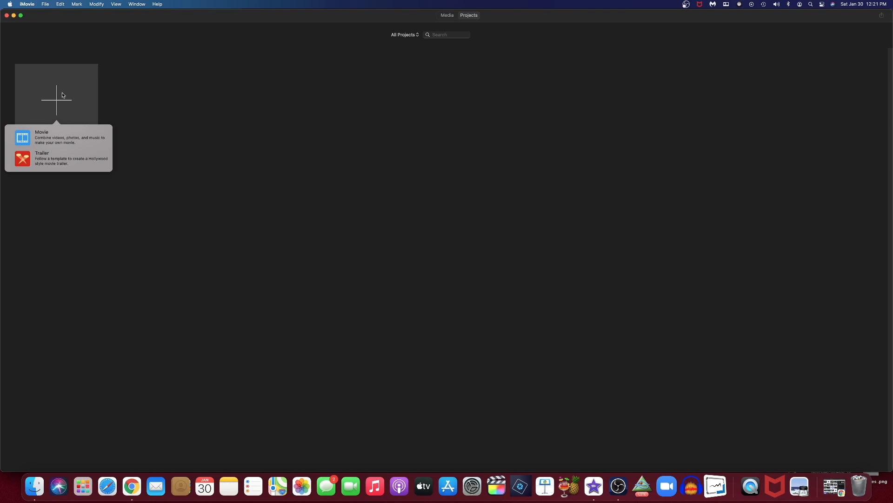
pyautogui.click(35, 137)
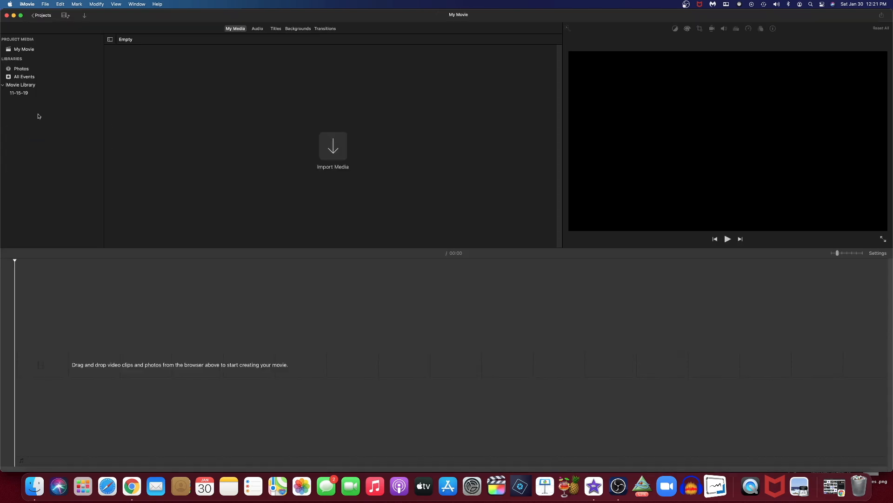
pyautogui.click(27, 52)
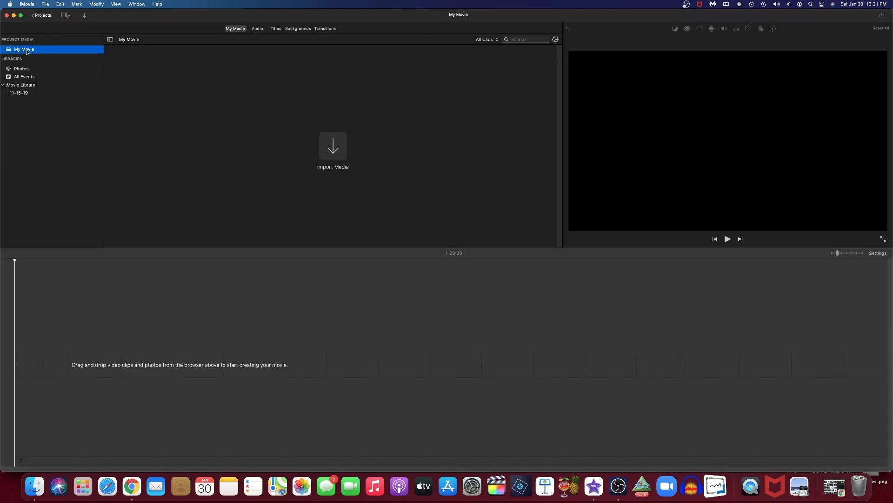
# - Save the new project under the name "My Coffe Time" on leaving it, and reopen it for editing
pyautogui.click(43, 15)
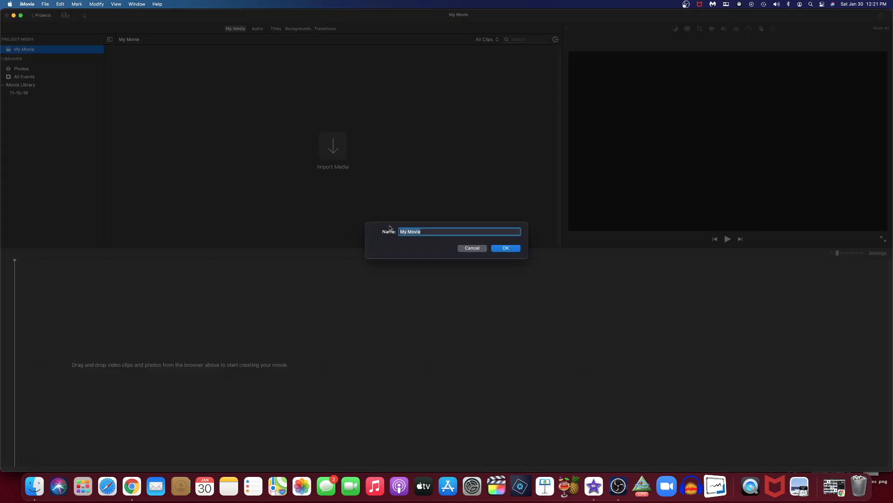
pyautogui.write('Coffe')
pyautogui.write(' Tim')
pyautogui.write('My')
pyautogui.click(515, 249)
pyautogui.doubleClick(182, 88)
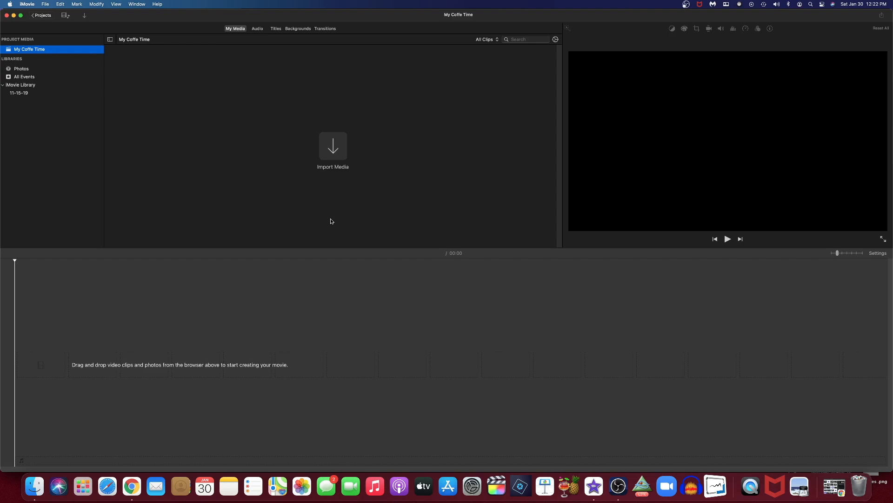
# - Import the 30.4-second French press and coffee mug clip from the CANON camera into the project media and select it
pyautogui.click(401, 164)
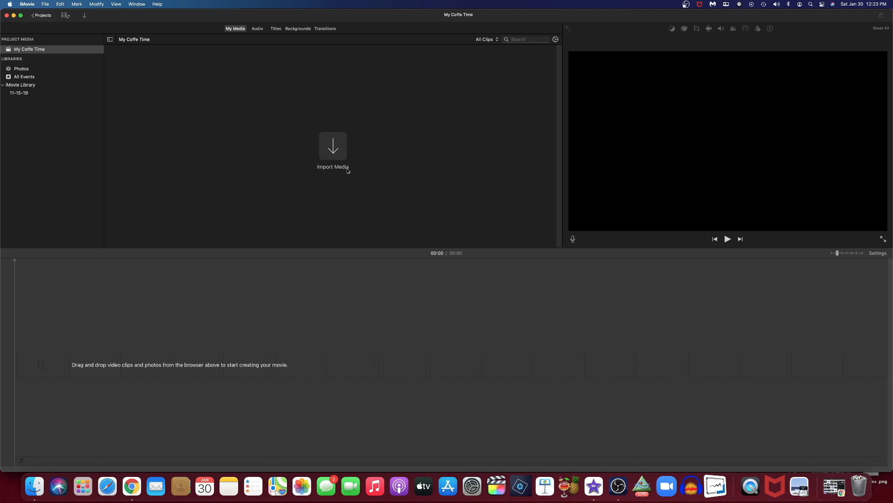
pyautogui.click(338, 154)
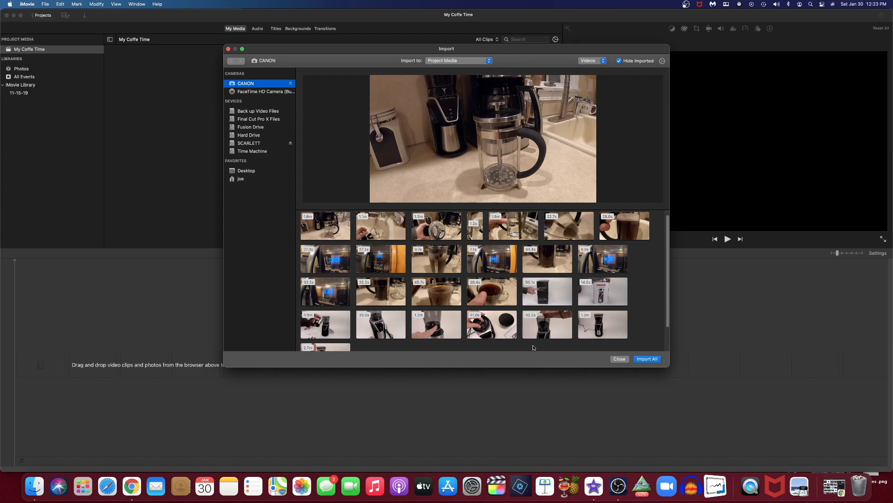
pyautogui.click(476, 295)
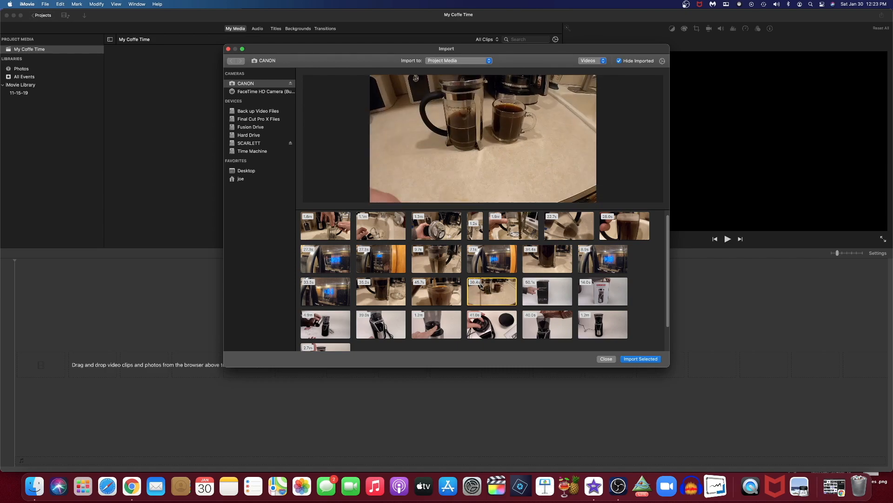
pyautogui.click(653, 360)
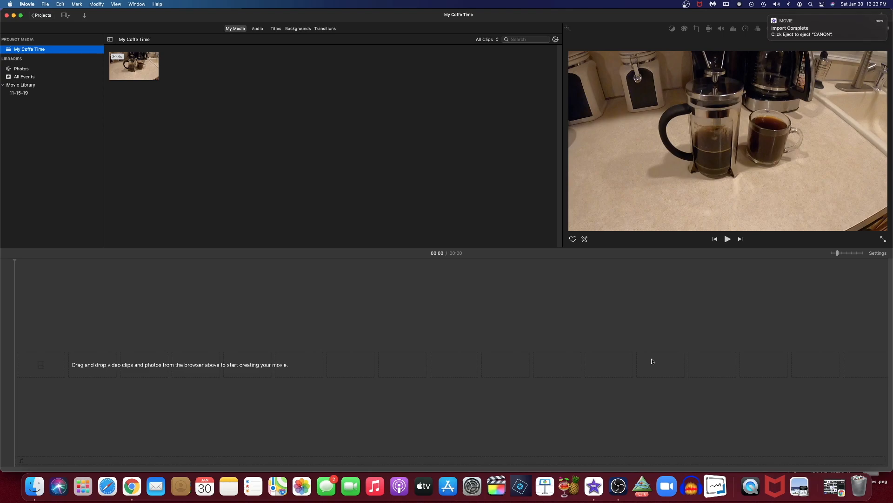
pyautogui.click(652, 361)
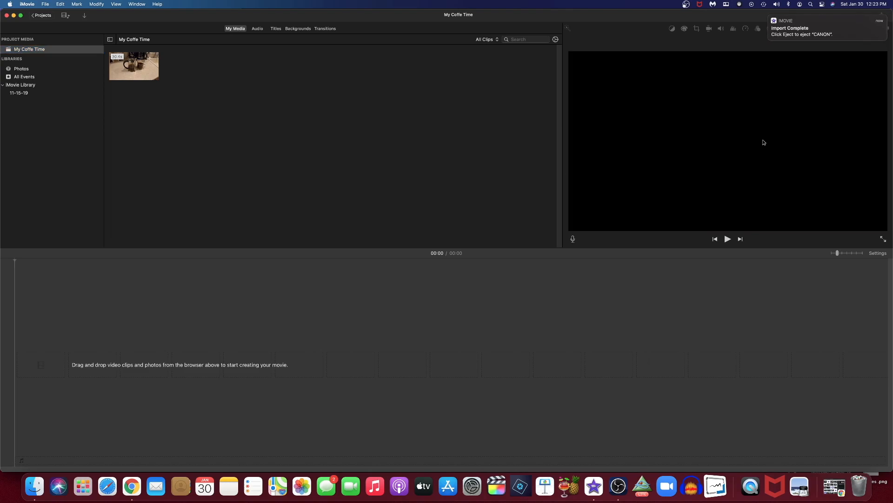
pyautogui.click(770, 17)
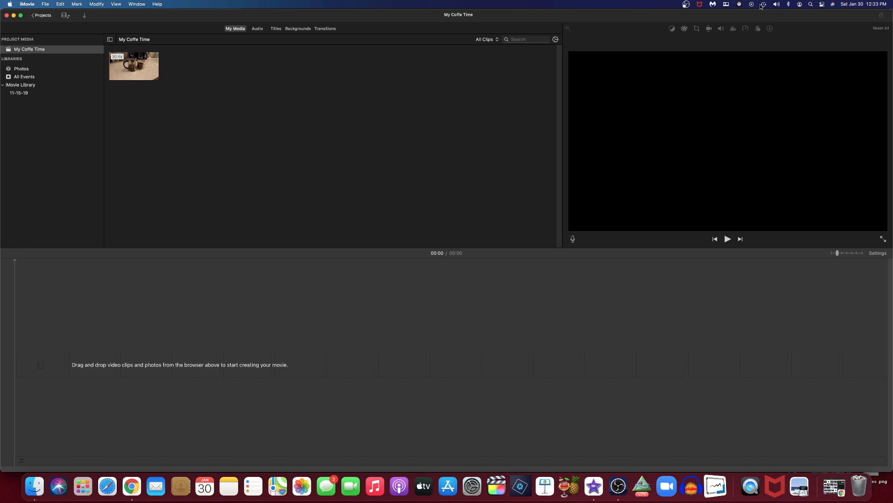
pyautogui.click(138, 73)
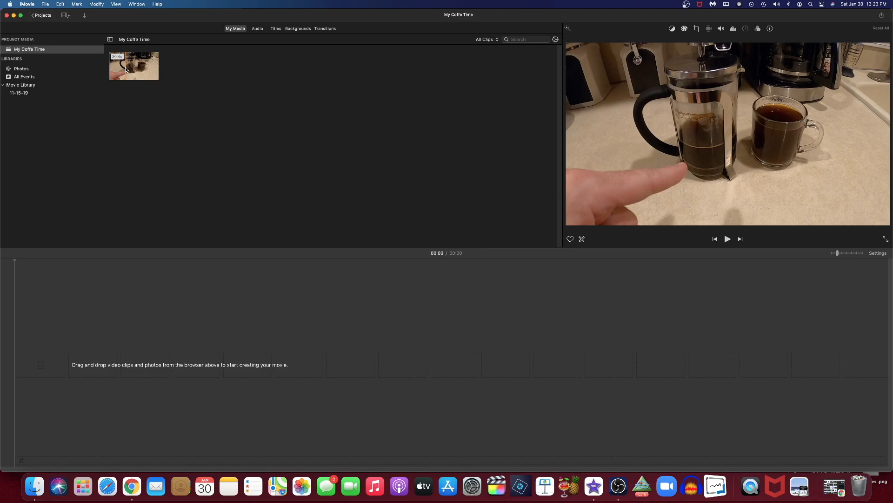
# - Look through the audio and title libraries, and place the Gravity title at the start of the timeline
pyautogui.click(255, 29)
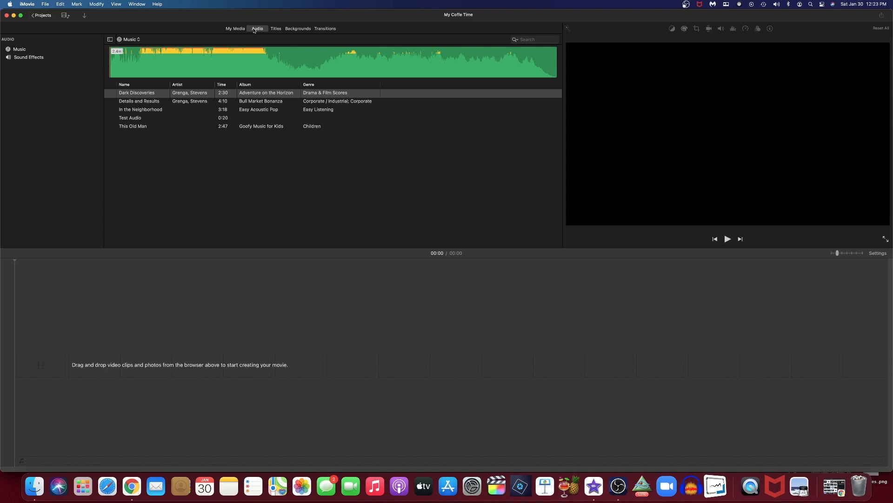
pyautogui.click(275, 29)
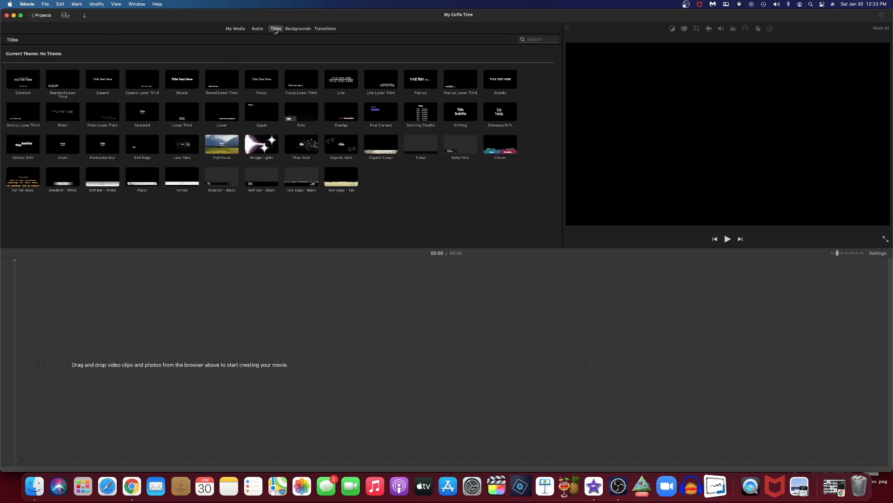
pyautogui.click(496, 84)
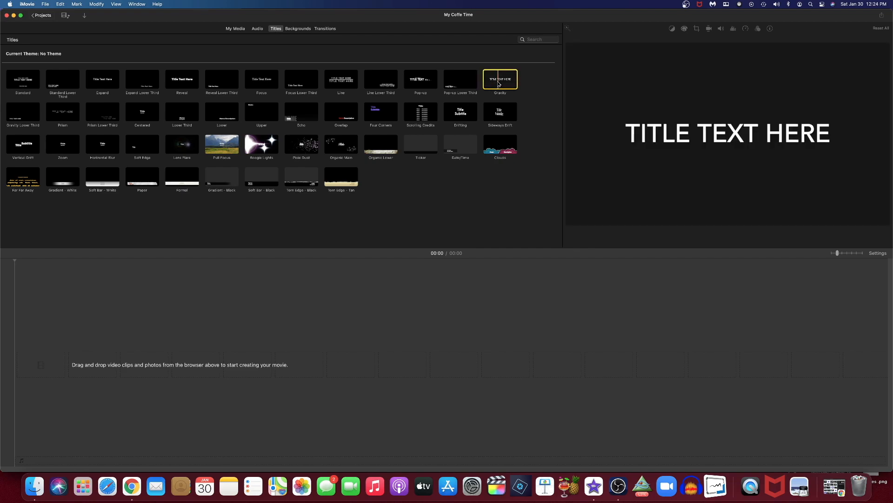
pyautogui.click(409, 77)
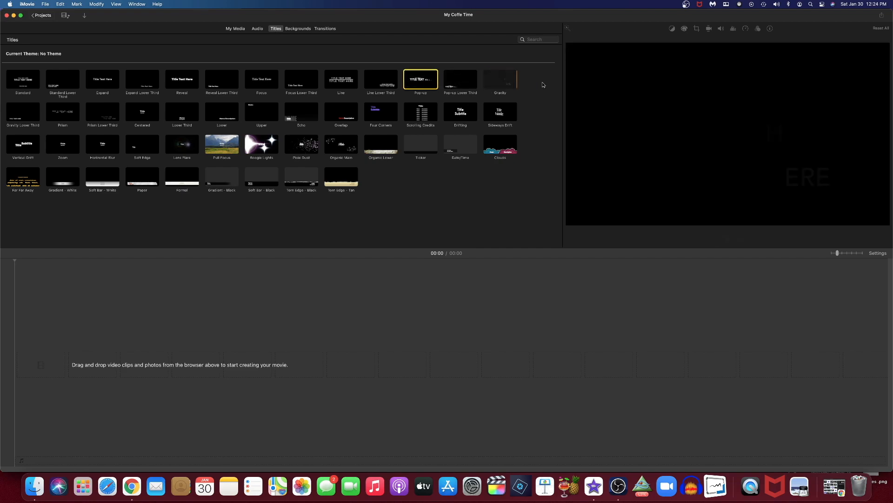
pyautogui.click(508, 81)
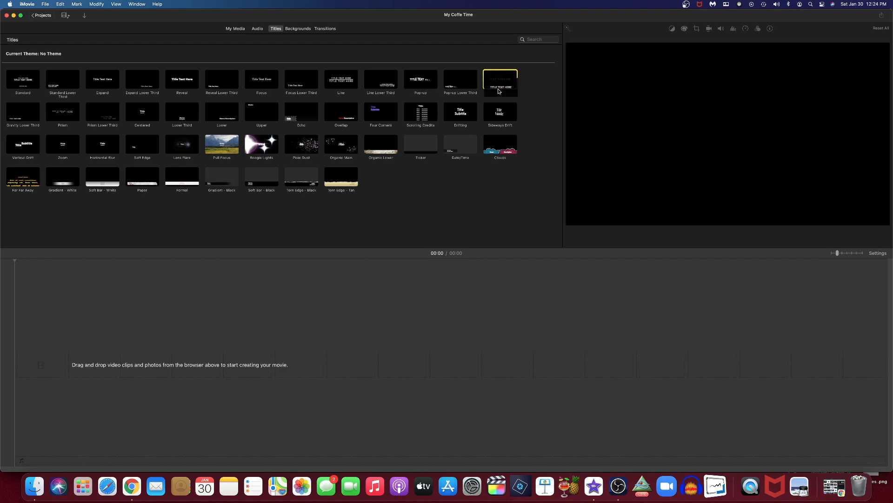
pyautogui.click(311, 348)
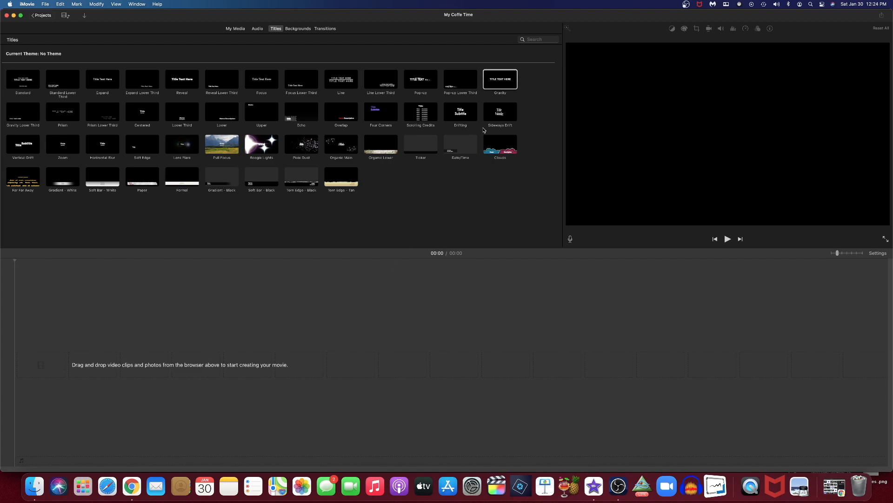
pyautogui.moveTo(502, 81); pyautogui.dragTo(28, 375)
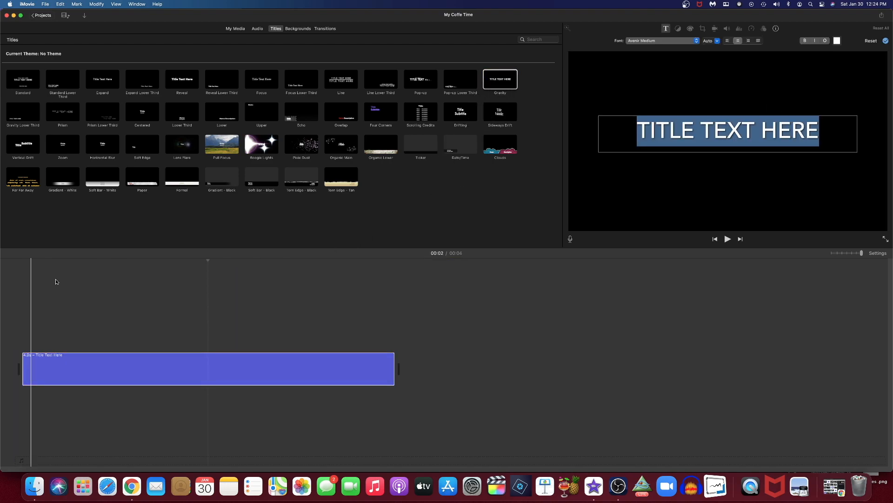
# - Replace the Gravity title's placeholder text with "COFFEE TIME"
pyautogui.press('BackSpace')
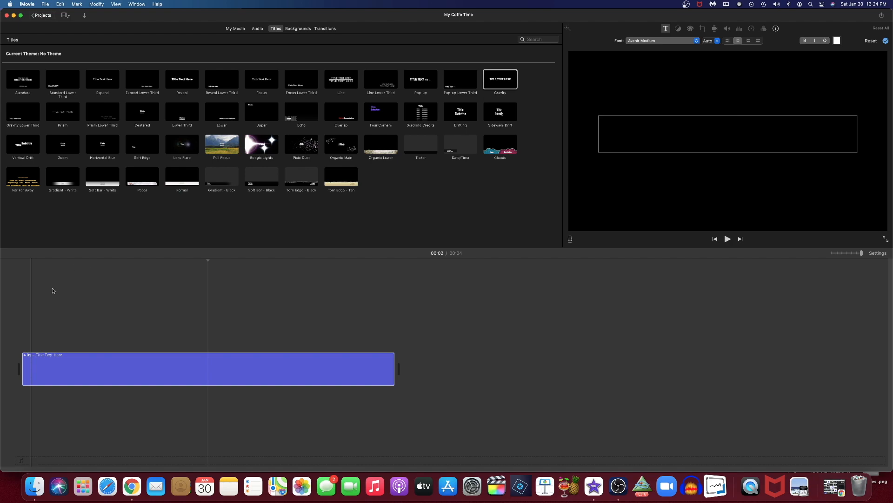
pyautogui.click(723, 139)
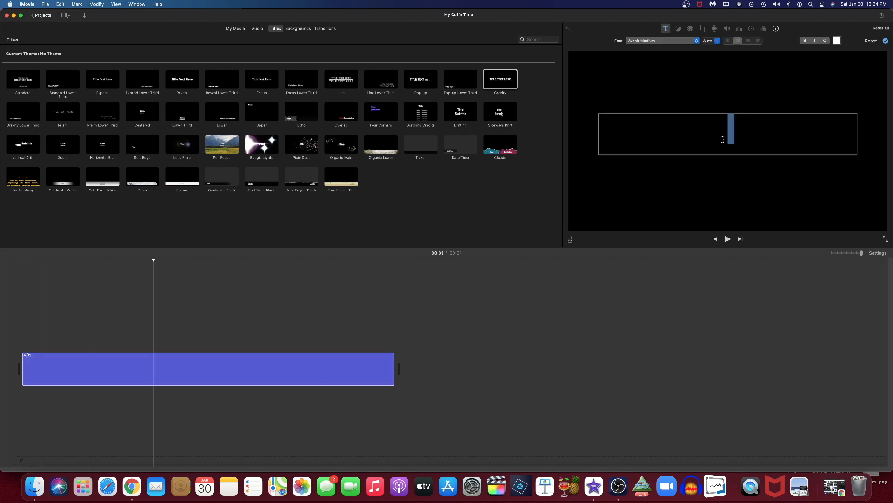
pyautogui.write('CO')
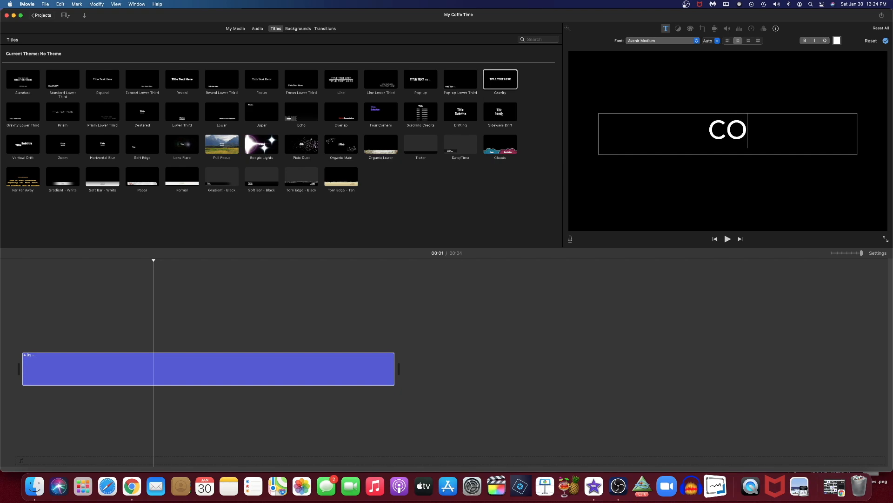
pyautogui.write('FFEE')
pyautogui.write('TIME')
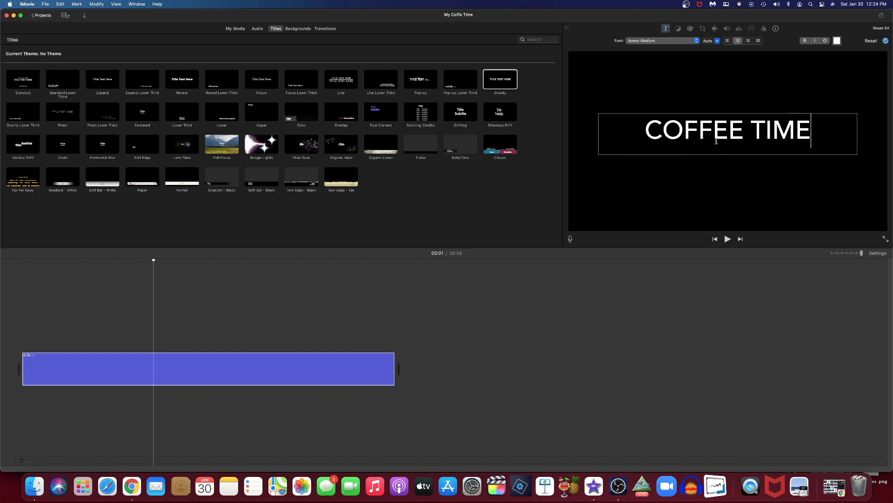
# - Play back the COFFEE TIME title from its beginning to check its animation
pyautogui.click(314, 278)
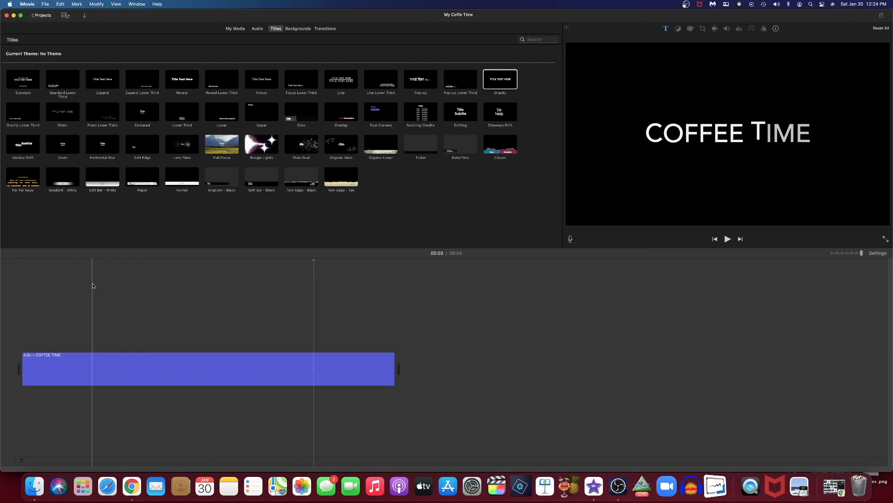
pyautogui.press('space')
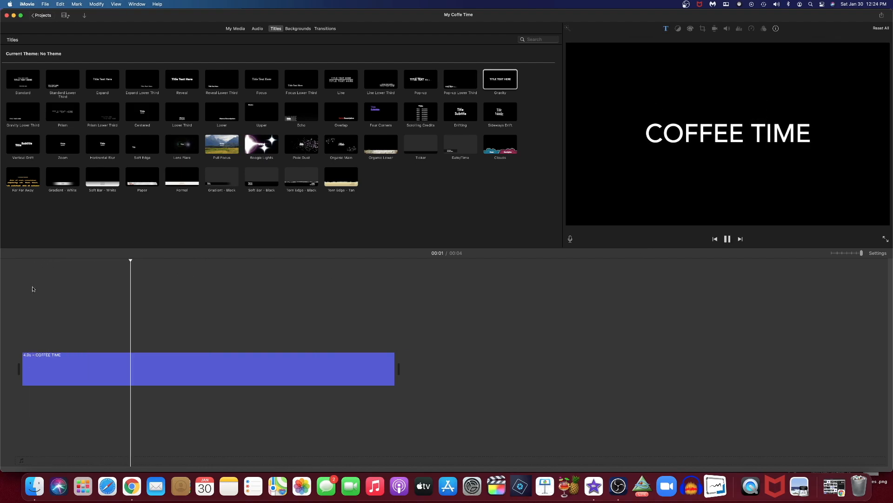
pyautogui.press('space')
pyautogui.press('Home')
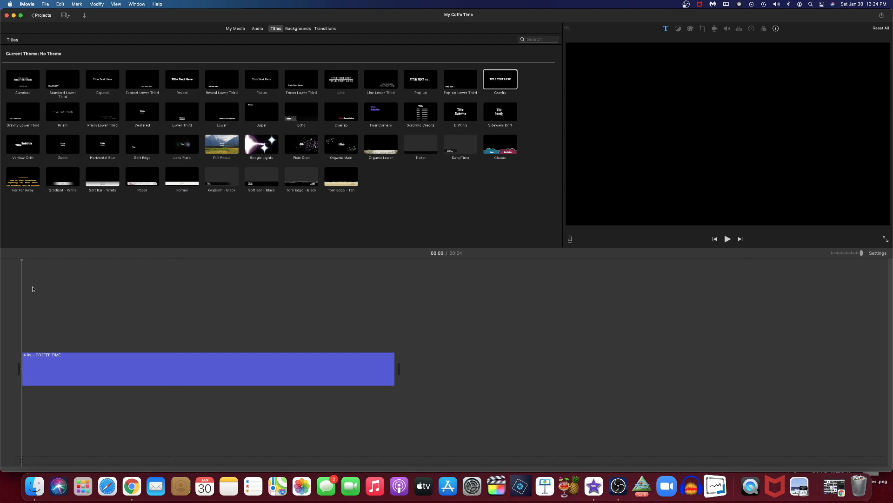
pyautogui.press('space')
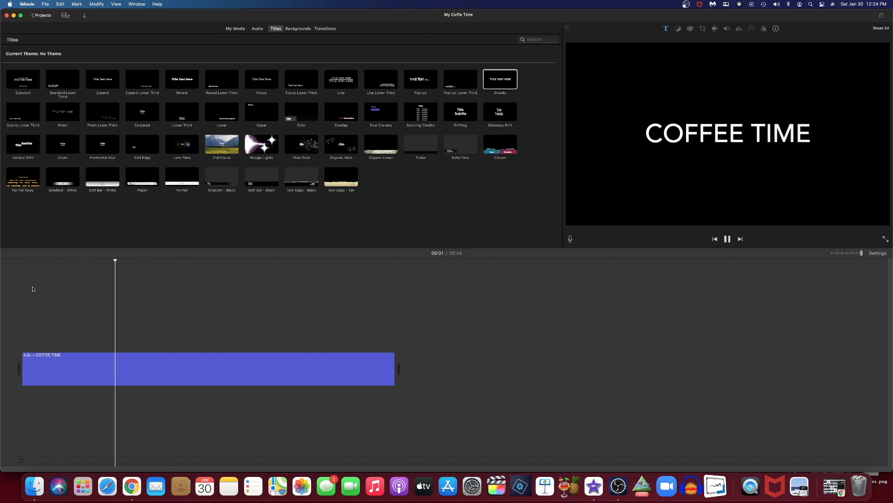
pyautogui.press('space')
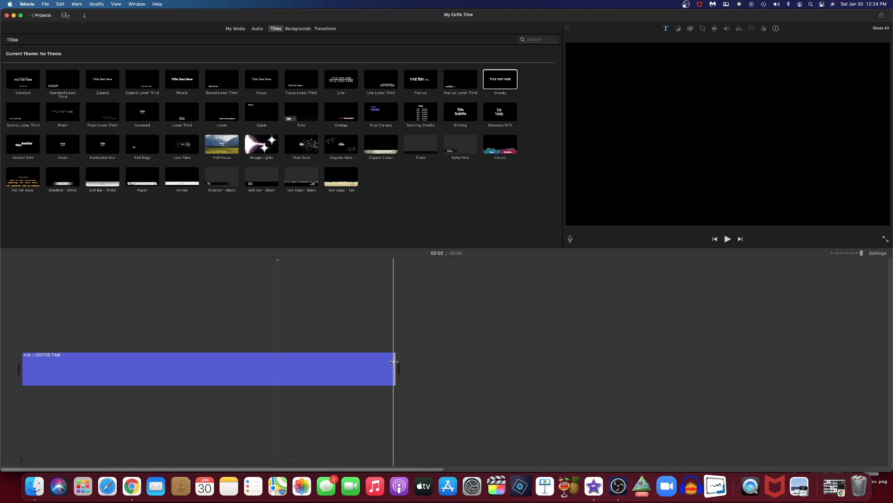
# - Try extending the COFFEE TIME title to about 4.8 seconds and play it back from the start
pyautogui.moveTo(394, 362); pyautogui.dragTo(470, 368)
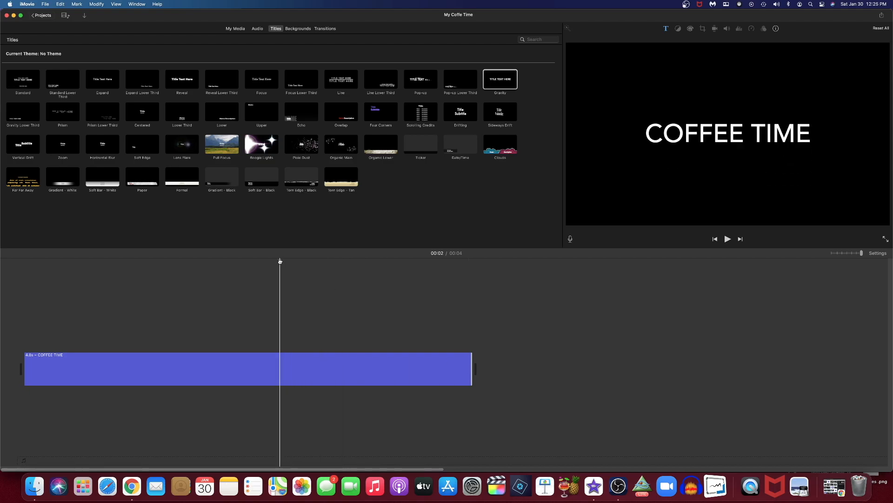
pyautogui.click(24, 287)
pyautogui.press('space')
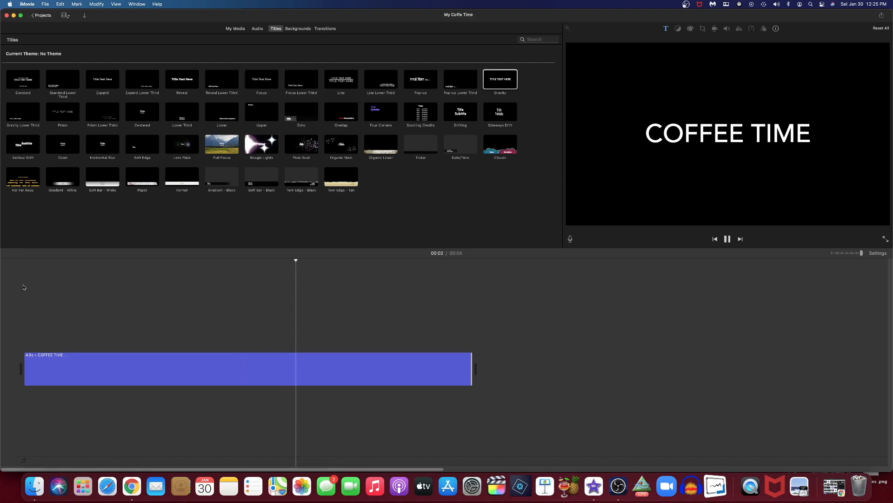
pyautogui.press('space')
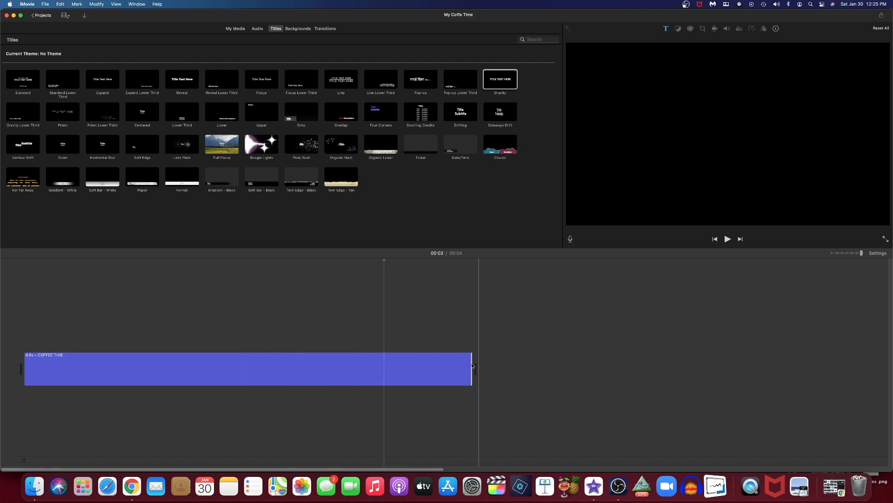
# - Shorten the COFFEE TIME title to about 3.8 seconds, and look through the available backgrounds and transitions
pyautogui.moveTo(473, 365); pyautogui.dragTo(385, 365)
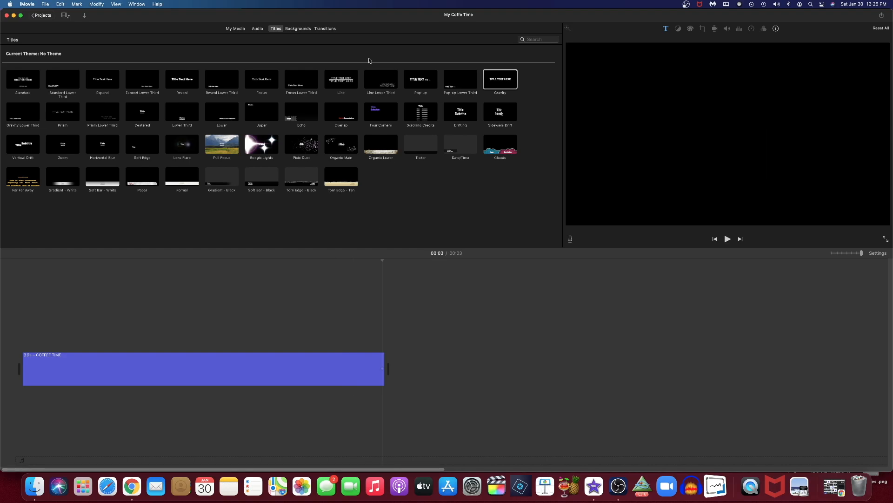
pyautogui.click(304, 29)
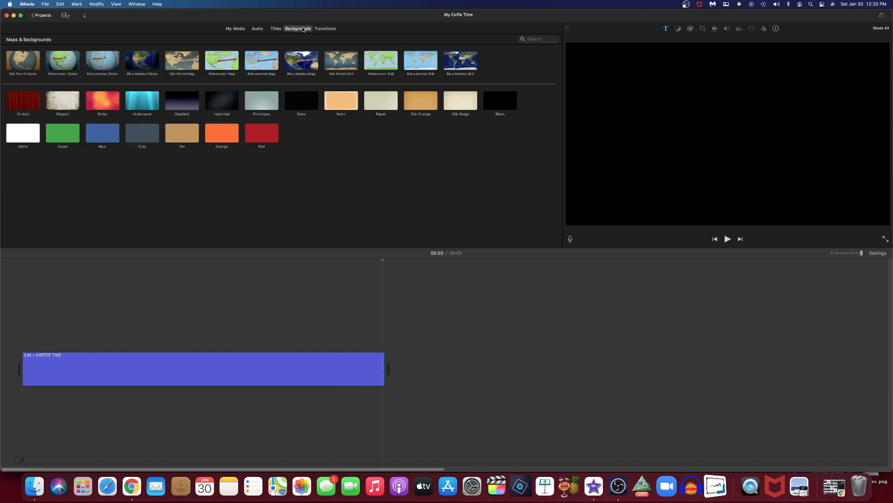
pyautogui.click(319, 31)
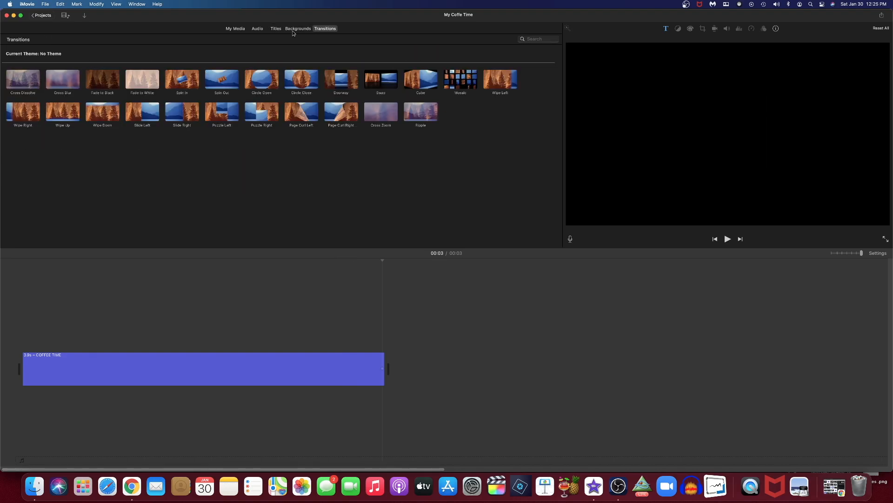
# - Select a range of about 18 seconds in the imported coffee clip and add it to the timeline after the COFFEE TIME title
pyautogui.click(244, 30)
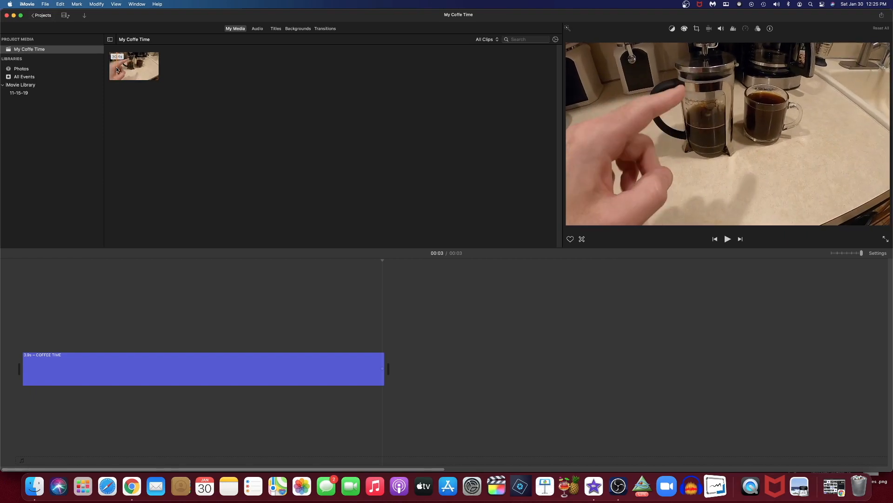
pyautogui.click(117, 70)
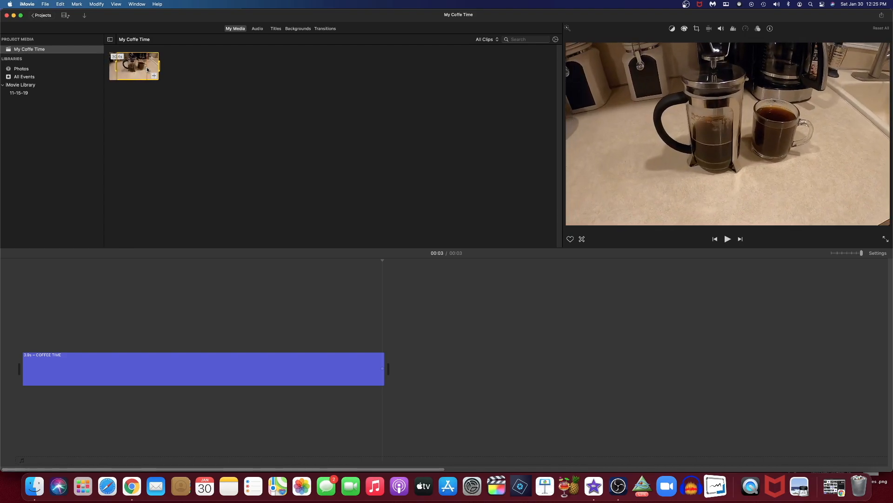
pyautogui.press('o')
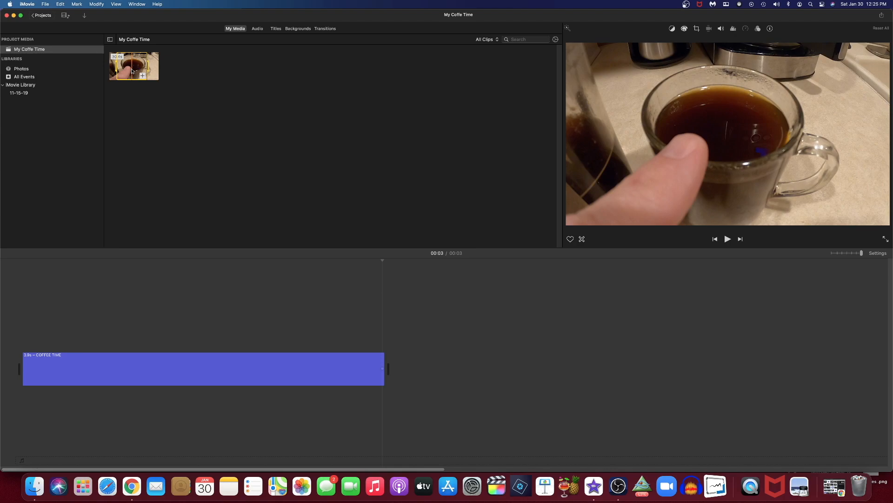
pyautogui.moveTo(132, 72); pyautogui.dragTo(410, 362)
pyautogui.press('super+minus')
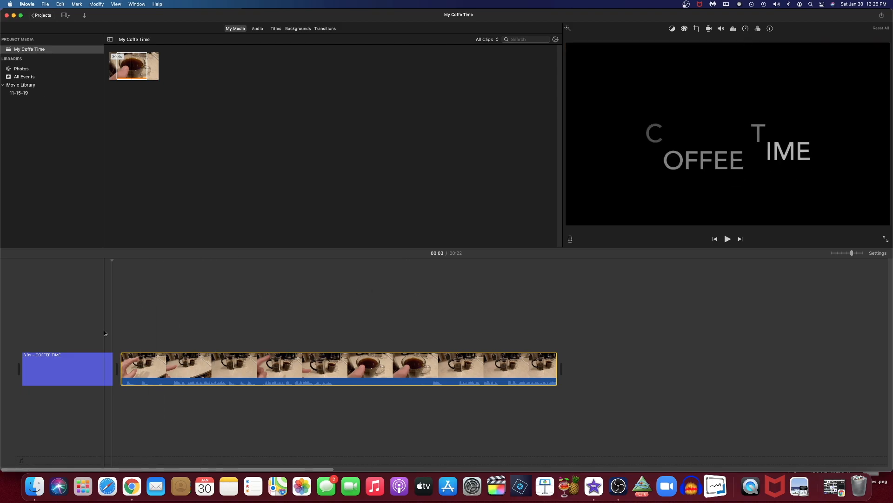
# - Play the cut from the end of the title into the coffee clip, and return the playhead to the title's end
pyautogui.press('space')
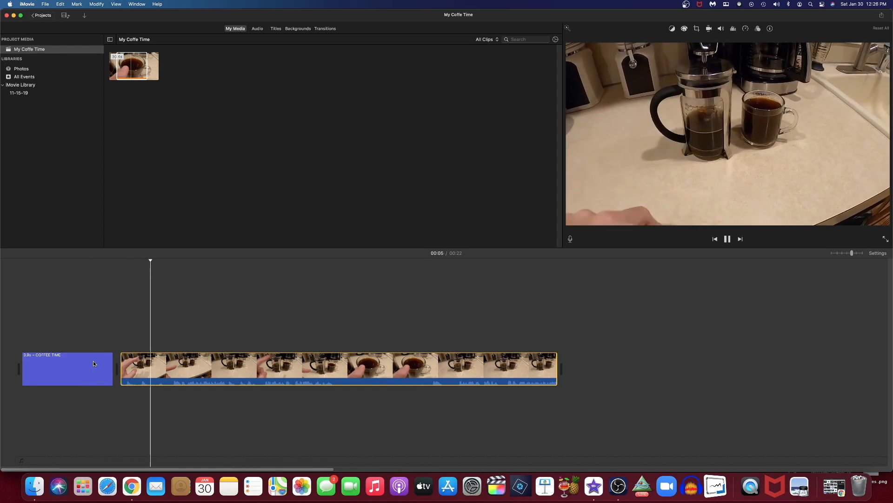
pyautogui.press('space')
pyautogui.moveTo(163, 265); pyautogui.dragTo(107, 266)
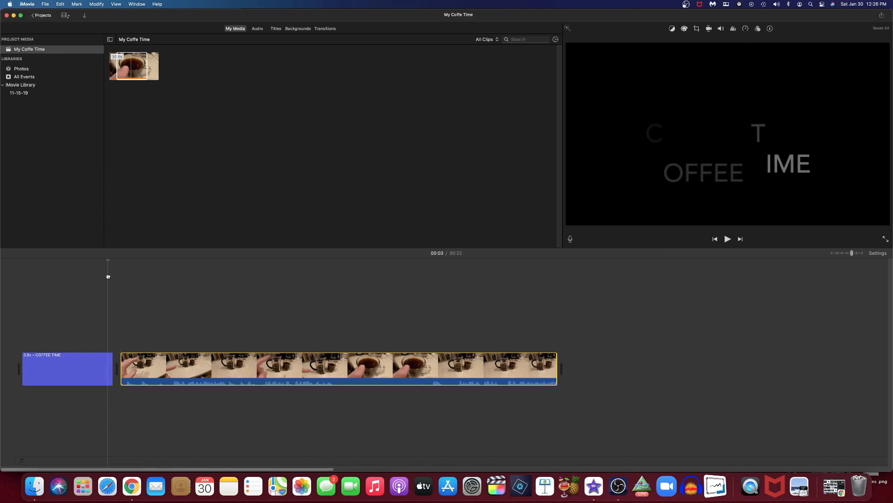
# - Preview the Cube transition and insert it between the COFFEE TIME title and the coffee clip
pyautogui.click(324, 29)
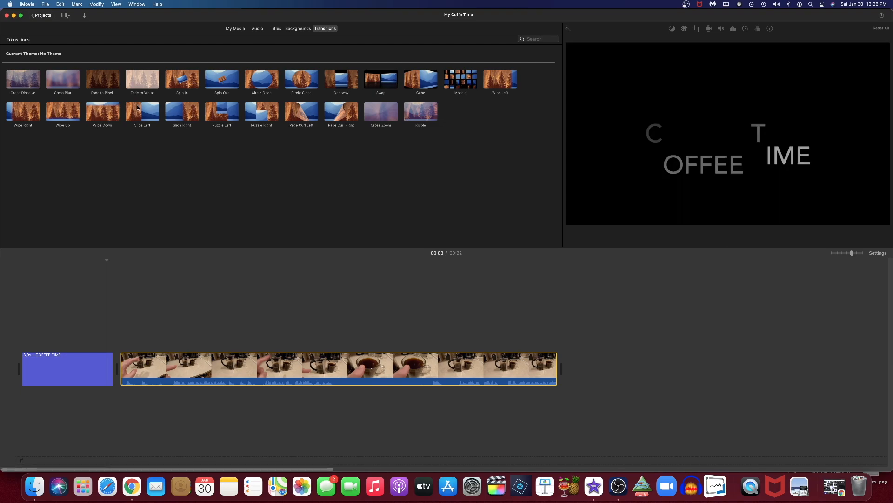
pyautogui.click(421, 83)
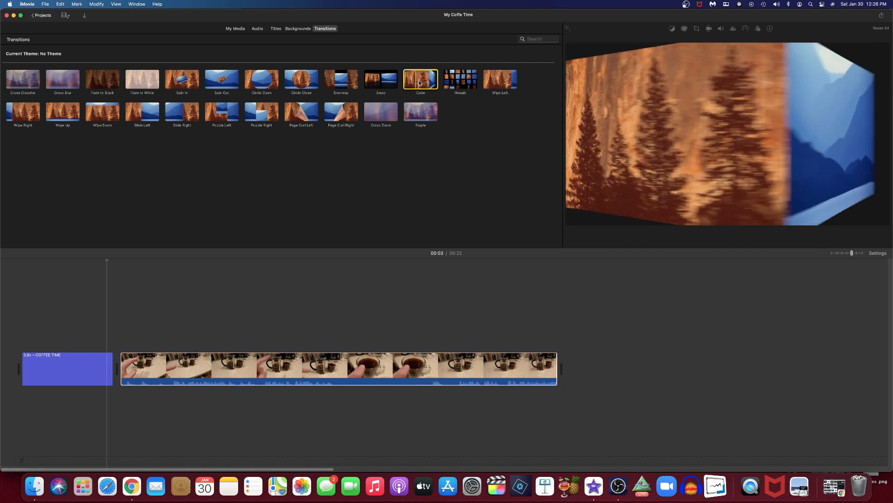
pyautogui.moveTo(419, 83); pyautogui.dragTo(107, 375)
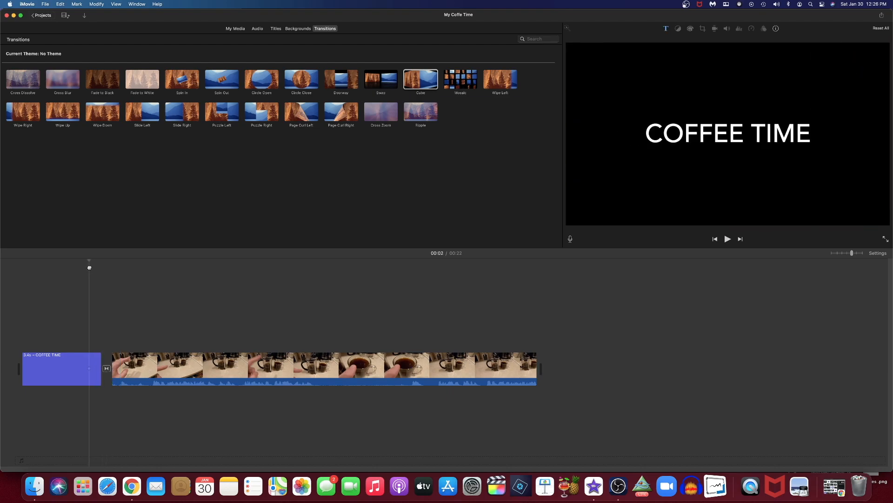
# - Play back the Cube transition from the title into the coffee clip, and move the playhead back before it
pyautogui.press('space')
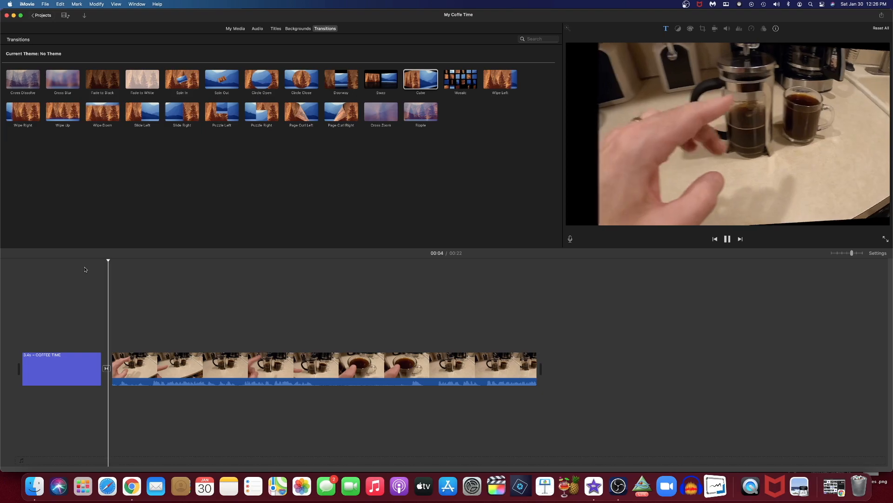
pyautogui.press('space')
pyautogui.moveTo(135, 263); pyautogui.dragTo(91, 265)
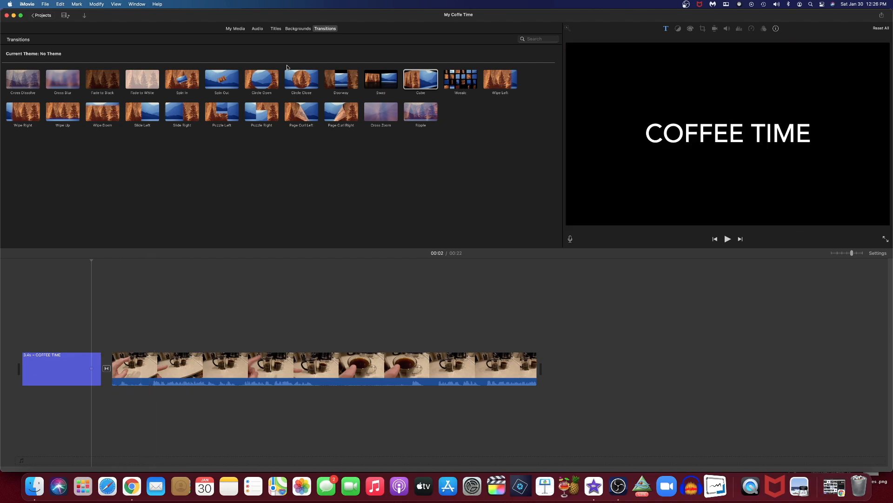
# - Preview the map backgrounds and insert the Blue Marble Map between the COFFEE TIME title and the coffee clip
pyautogui.click(304, 28)
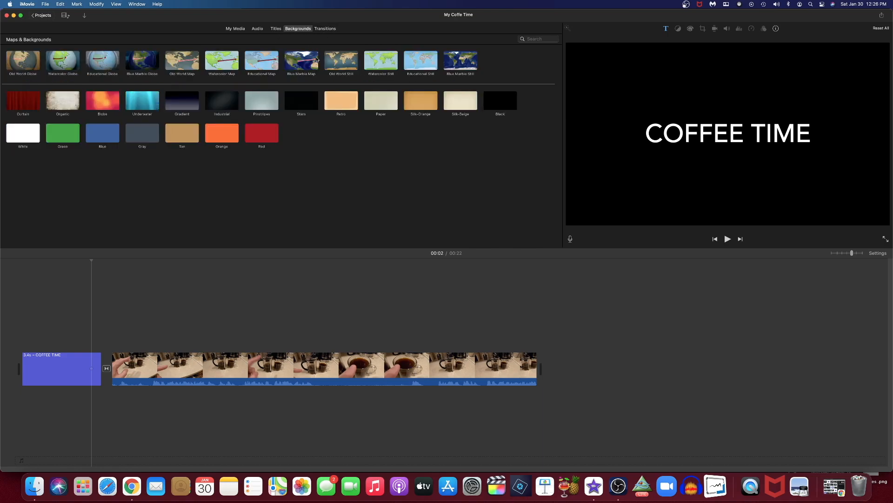
pyautogui.click(194, 61)
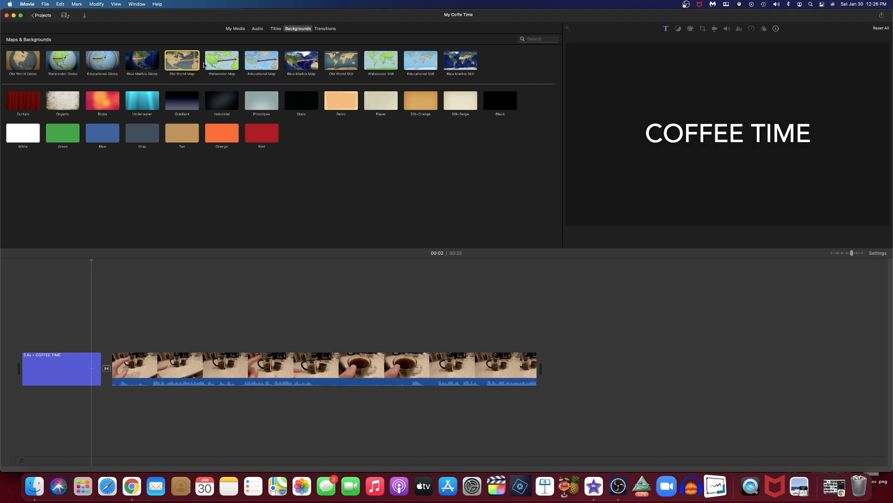
pyautogui.click(288, 66)
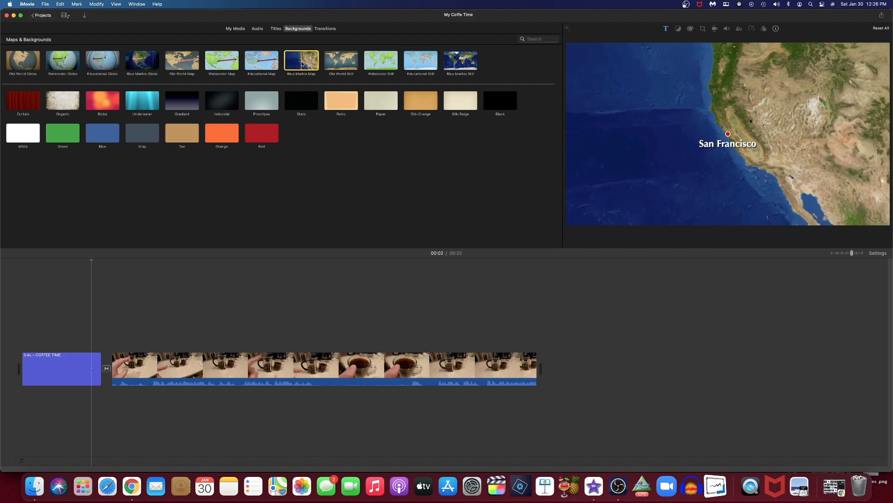
pyautogui.moveTo(302, 64); pyautogui.dragTo(101, 371)
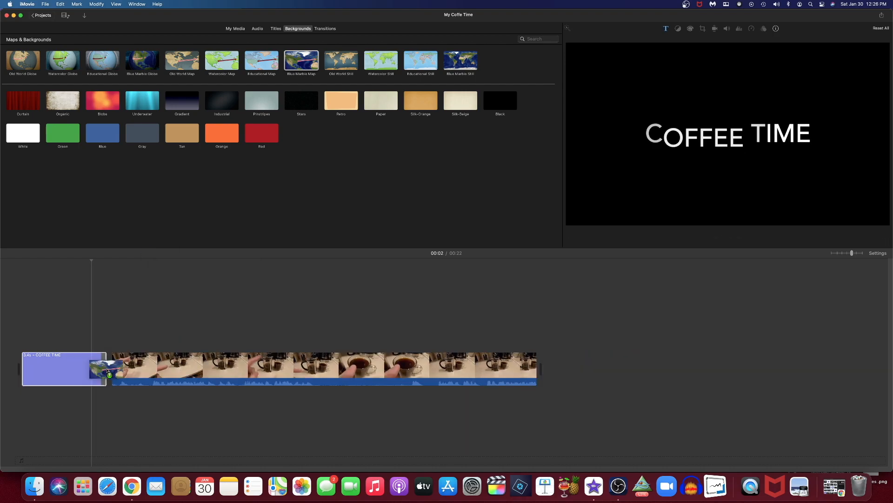
pyautogui.click(105, 371)
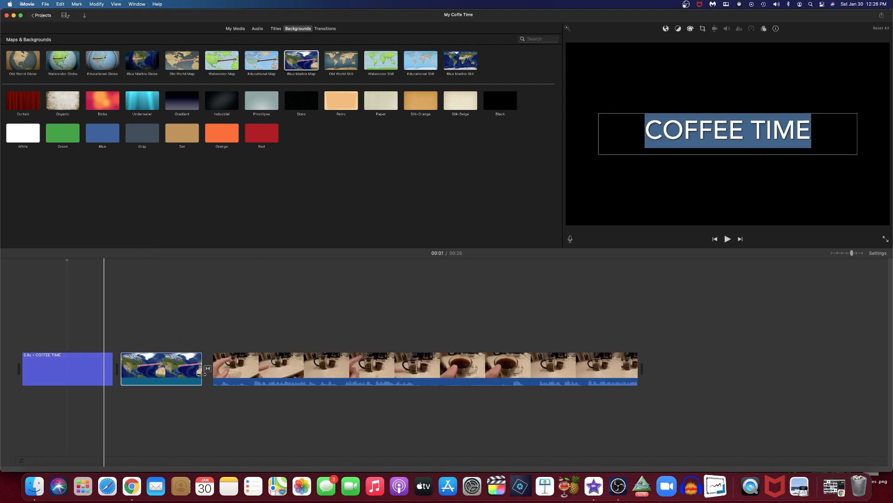
pyautogui.click(166, 372)
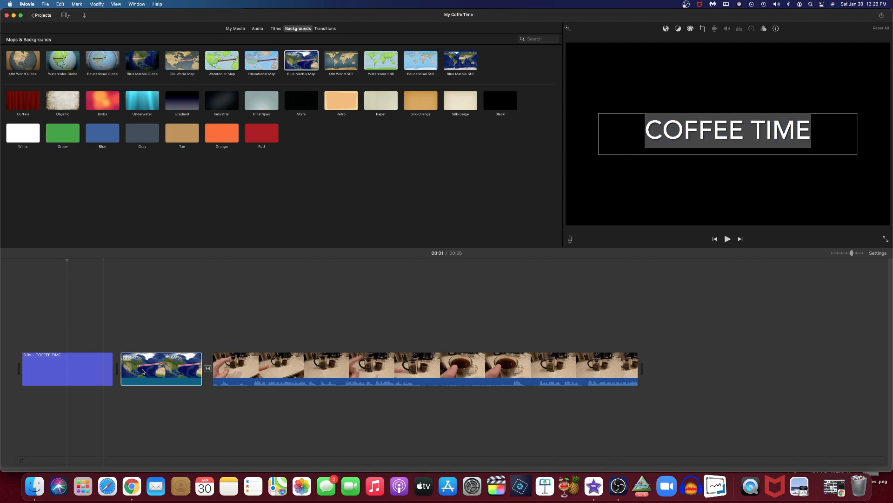
pyautogui.click(143, 371)
# - Play the project from its beginning through the title, the map and the transition into the coffee clip
pyautogui.moveTo(163, 264)
pyautogui.mouseDown()
pyautogui.moveTo(79, 270)
pyautogui.moveTo(164, 264)
pyautogui.mouseUp()
pyautogui.press('End')
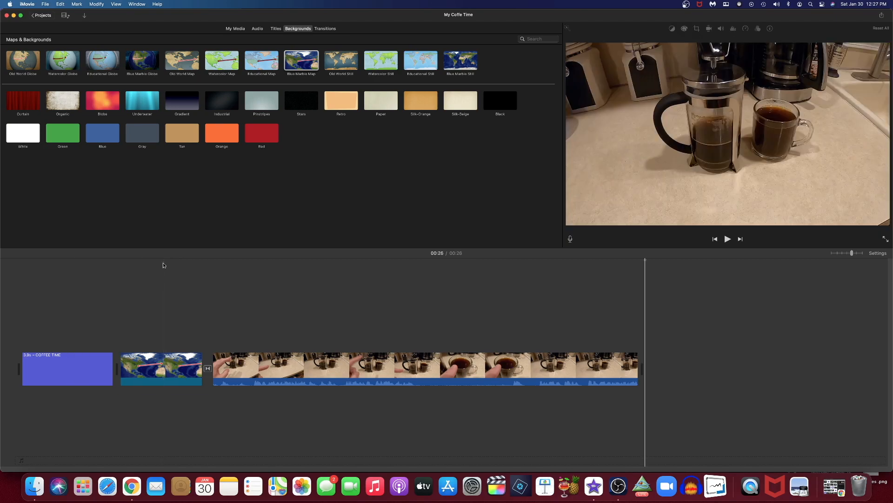
pyautogui.press('Home')
pyautogui.press('space')
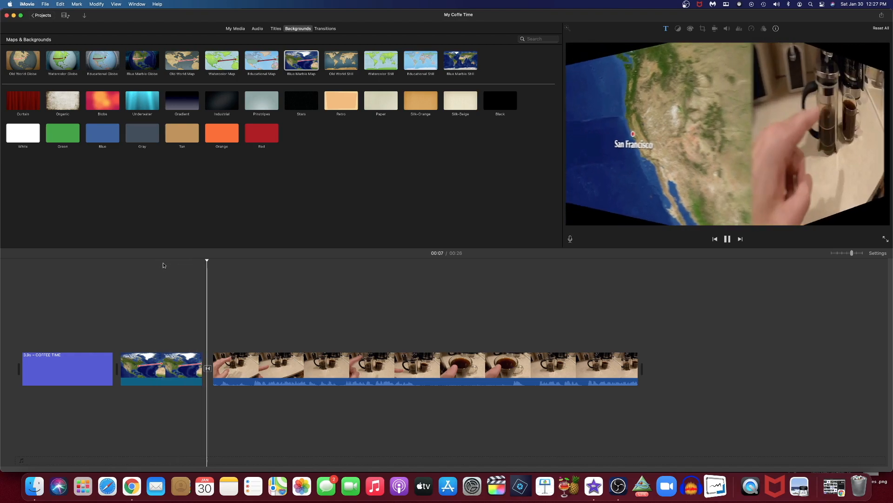
pyautogui.press('space')
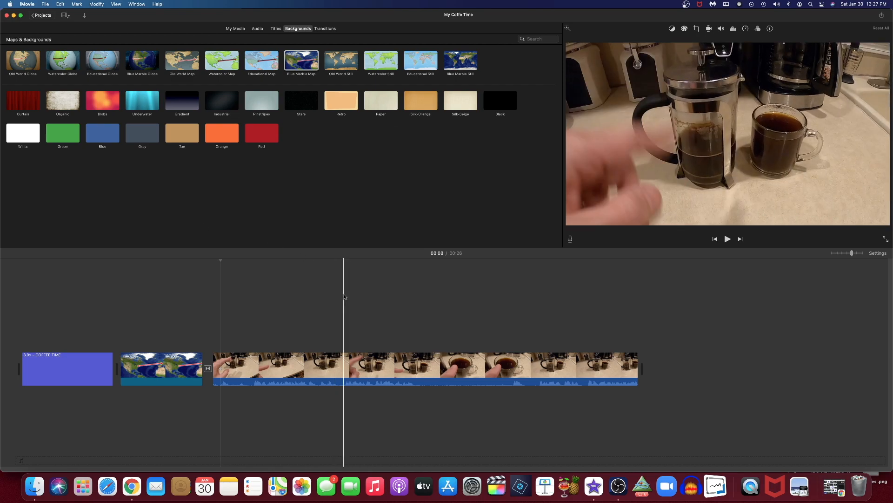
# - Start a YouTube & Facebook export of the coffee clip and title it "Coffee Time"
pyautogui.click(236, 29)
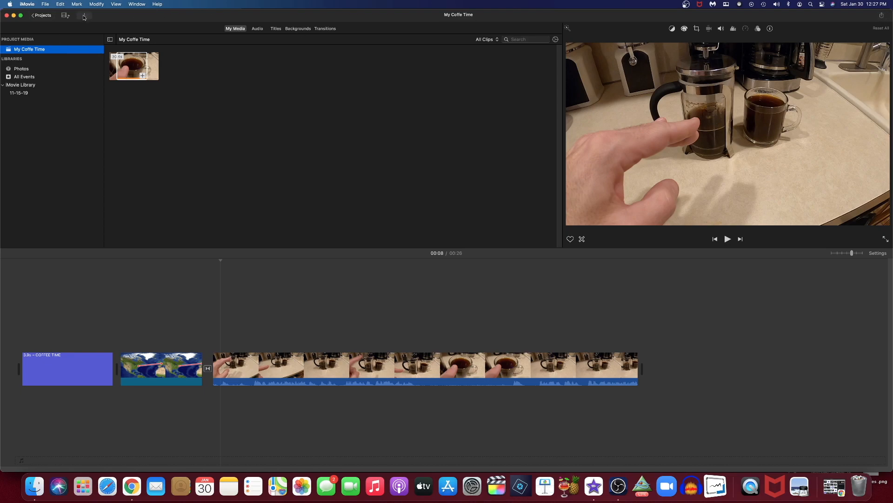
pyautogui.click(882, 14)
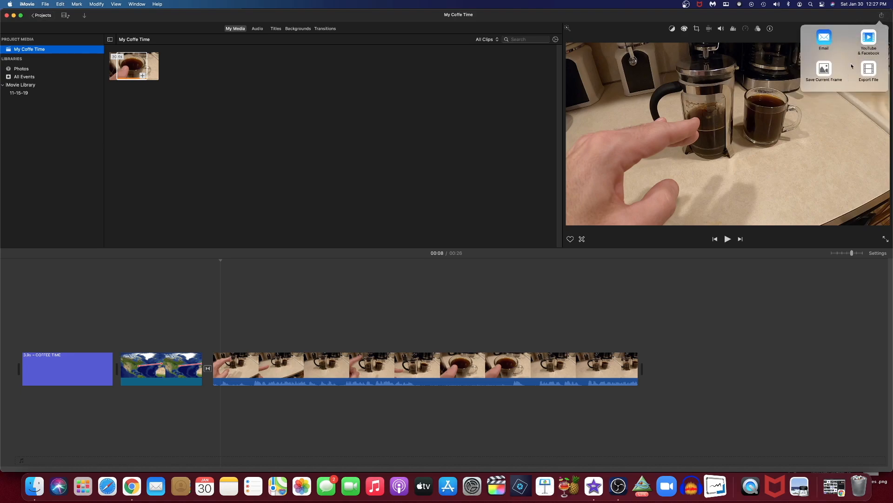
pyautogui.click(875, 55)
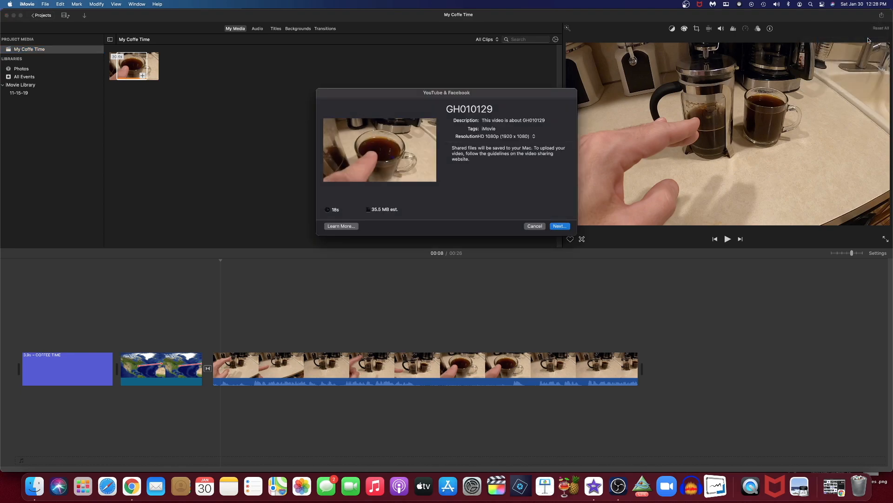
pyautogui.click(482, 112)
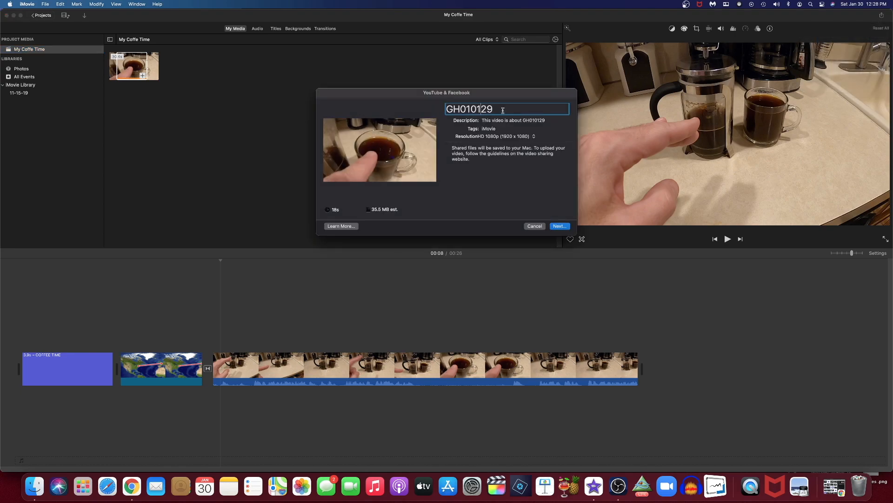
pyautogui.moveTo(513, 110); pyautogui.dragTo(437, 110)
pyautogui.write('Coffee Time')
# - Keep the export resolution at HD 1080p (1920 x 1080) and save the file as Coffee Time on the Desktop
pyautogui.click(514, 137)
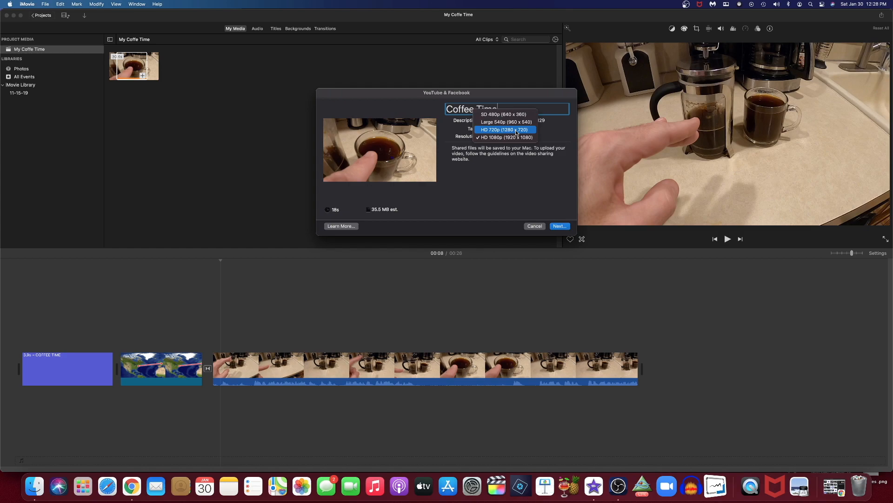
pyautogui.click(513, 138)
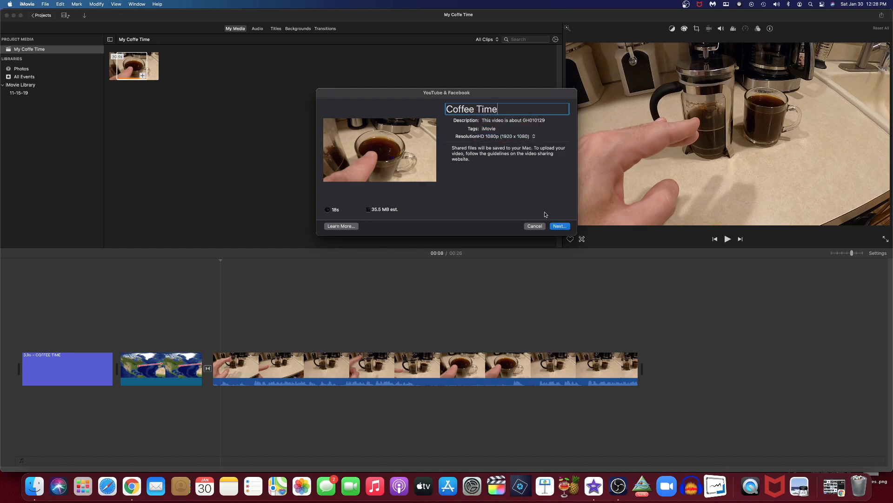
pyautogui.click(558, 226)
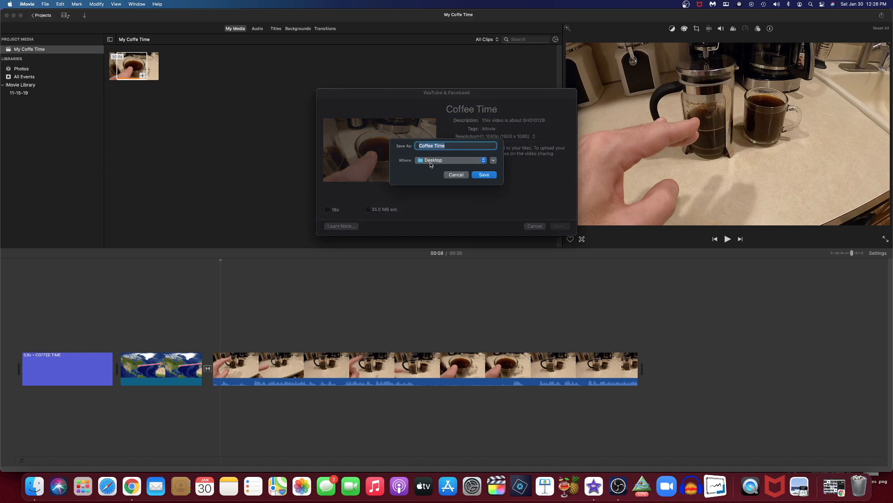
pyautogui.click(483, 175)
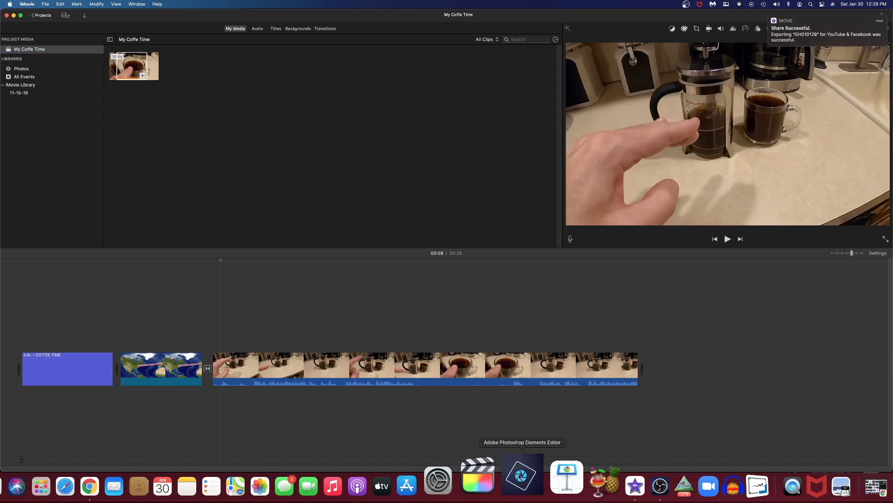
pyautogui.moveTo(805, 43)
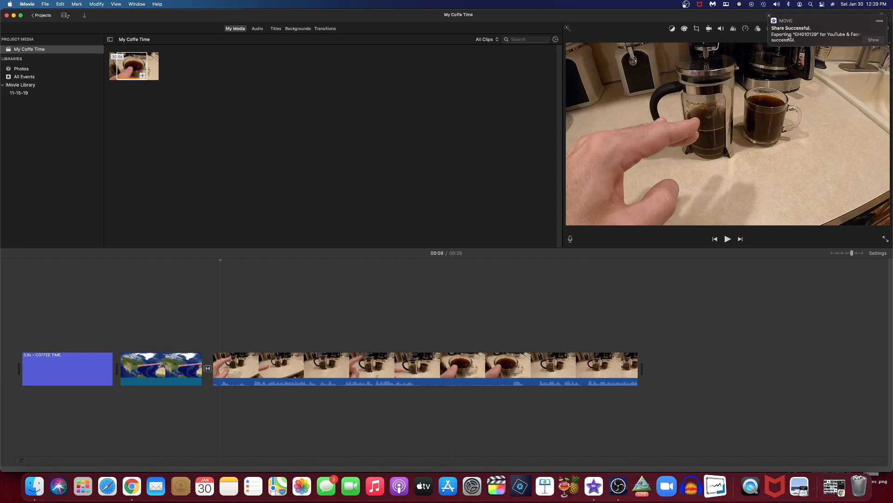
# - Hide iMovie and play the exported "My Coffe Time - HD 1080p.mov" from the desktop in QuickTime Player for a few seconds
pyautogui.click(421, 293)
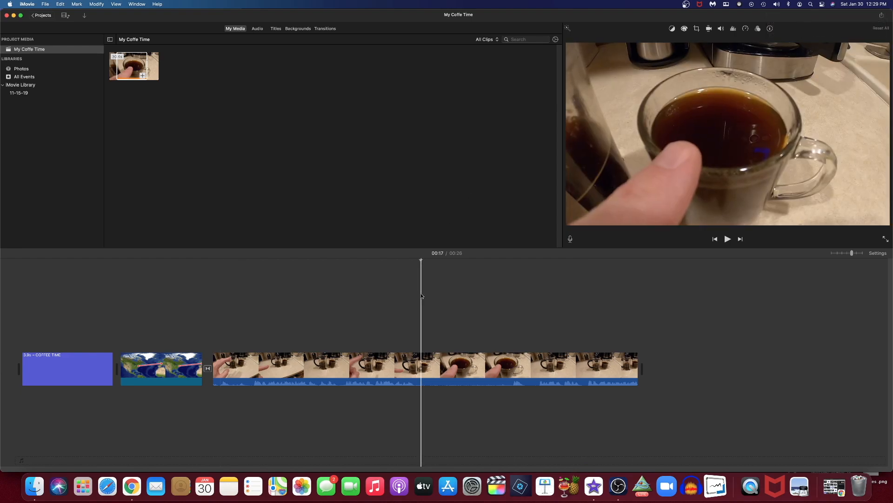
pyautogui.press('super+h')
pyautogui.click(429, 293)
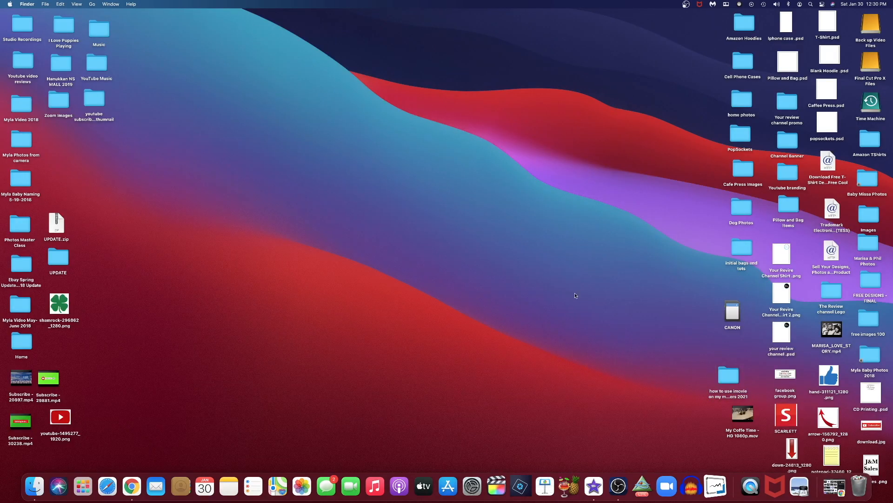
pyautogui.doubleClick(752, 412)
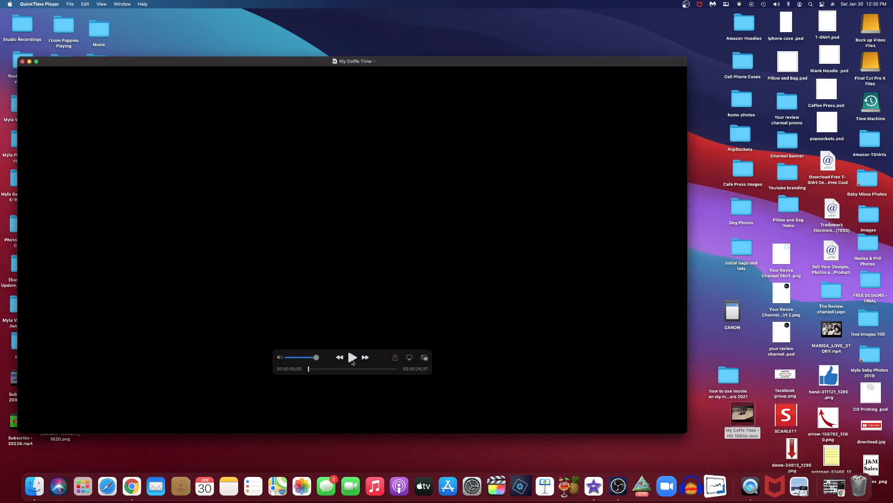
pyautogui.click(353, 357)
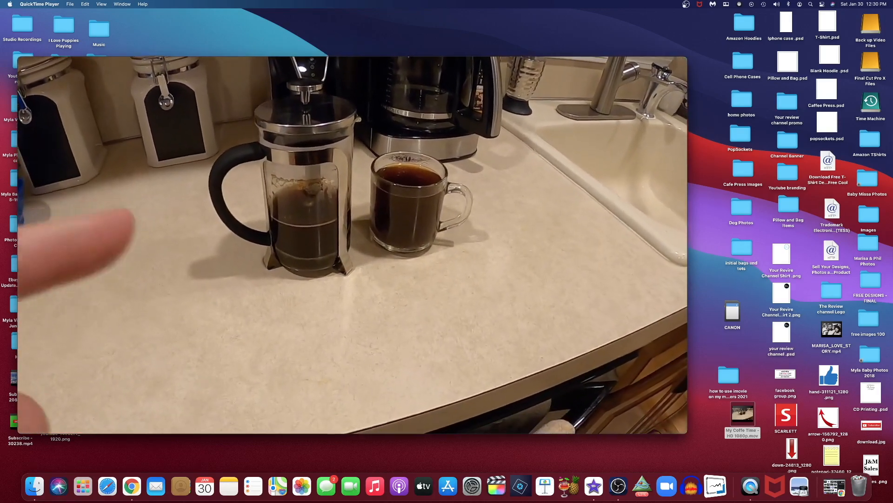
pyautogui.press('space')
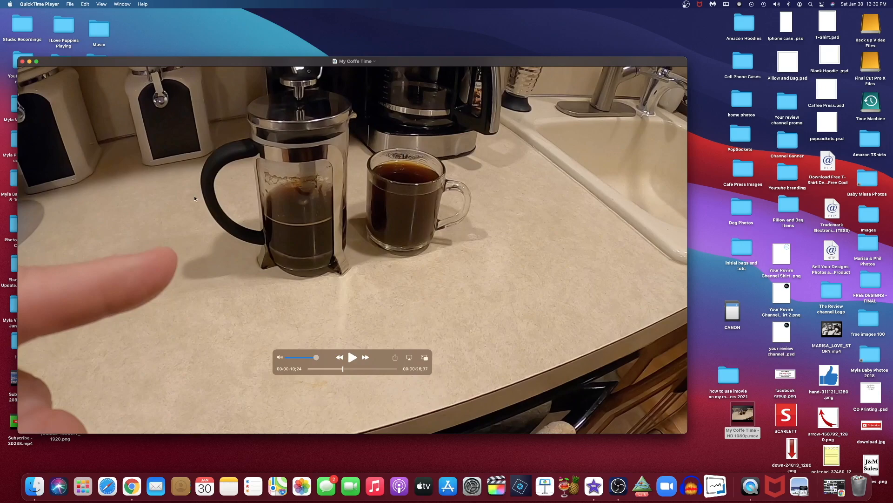
# - Close the movie and move "My Coffe Time - HD 1080p.mov" to the middle of the desktop
pyautogui.click(22, 61)
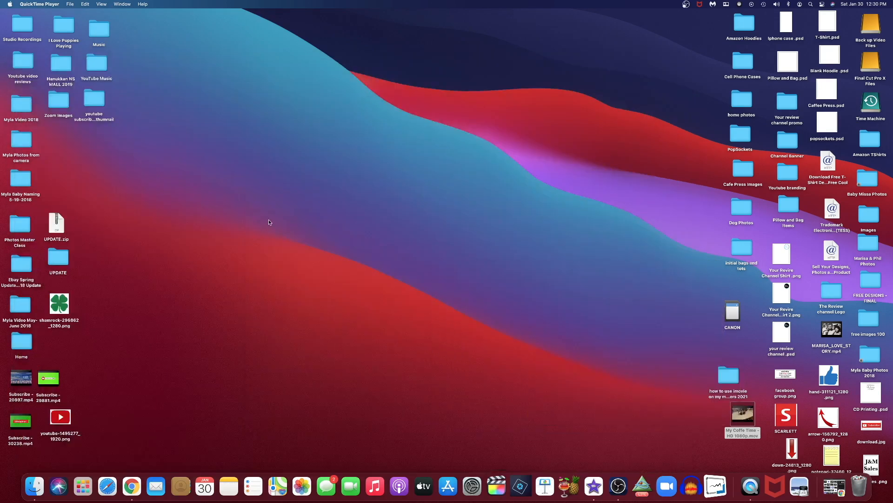
pyautogui.moveTo(743, 415); pyautogui.dragTo(498, 297)
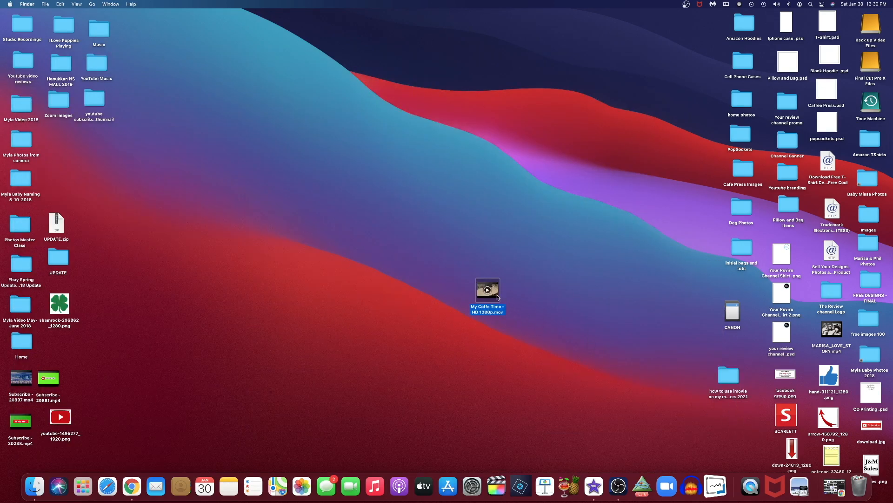